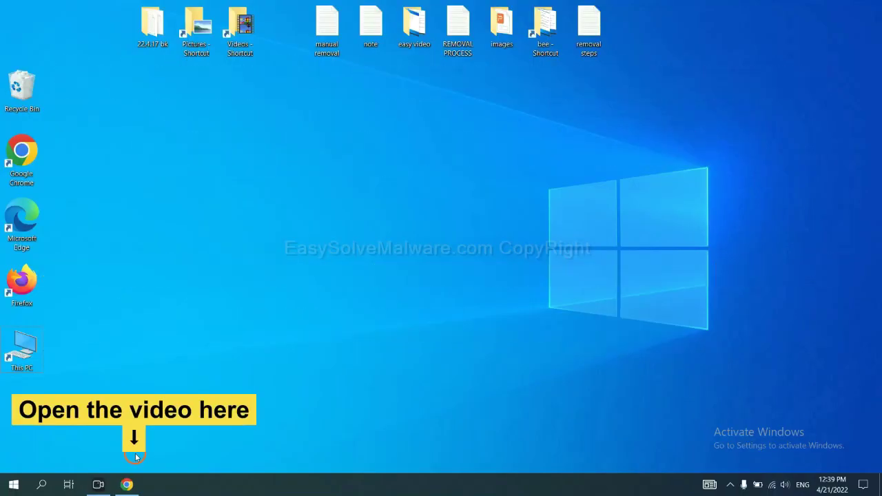
In Chrome, download the SpyHunter for Windows installer using the guide page's green download button.
left_click(131, 484)
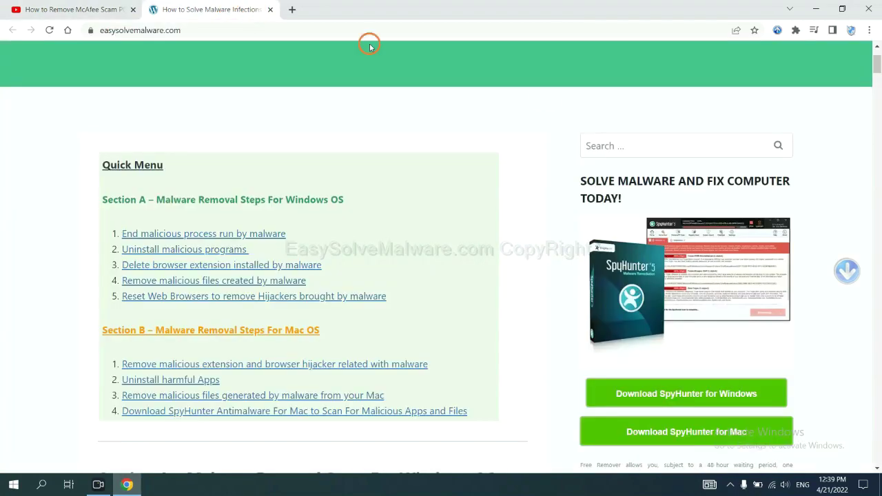
scroll(879, 237, "down", 3)
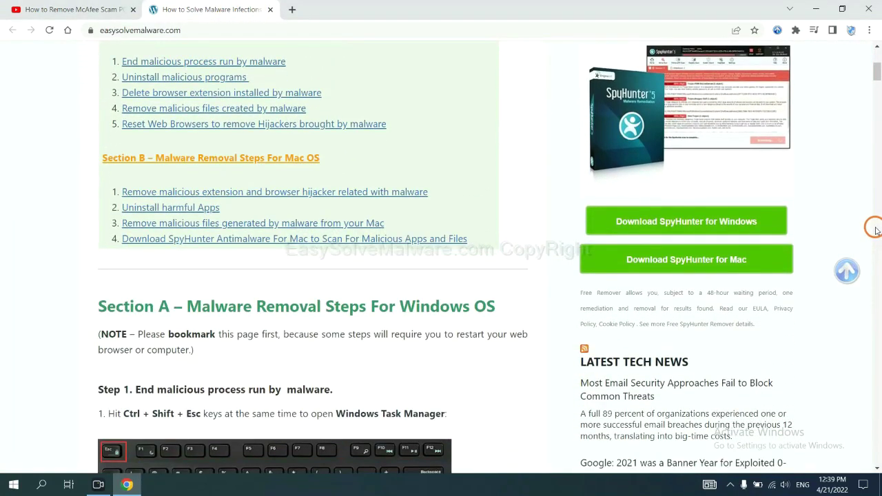
left_click(749, 219)
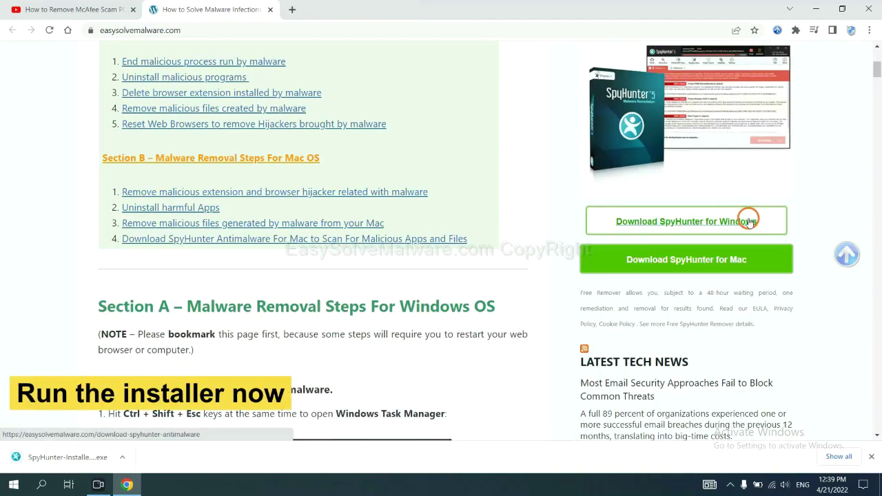
Run the SpyHunter 5 installer in English, accept the EULA and start the installation.
left_click(55, 459)
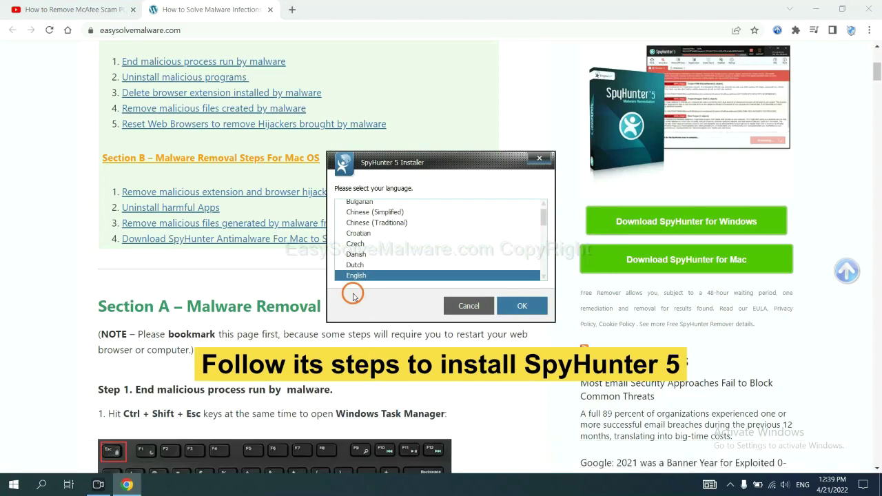
left_click(510, 305)
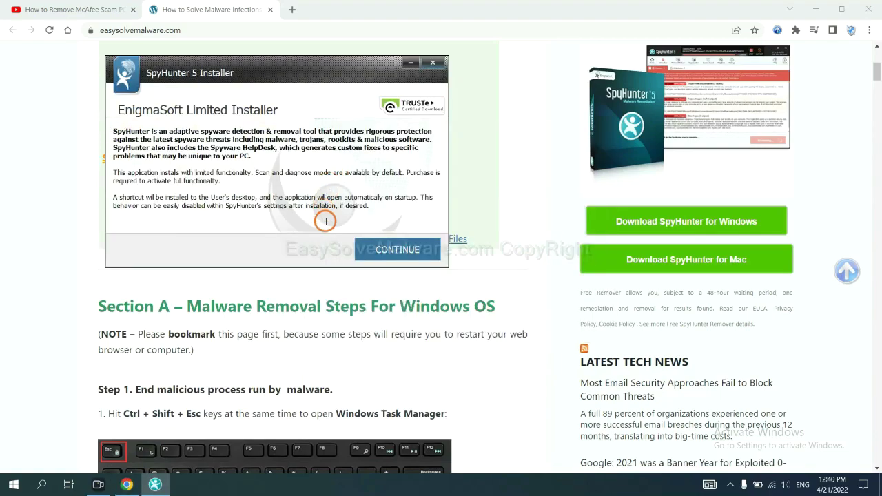
left_click(376, 251)
left_click(284, 221)
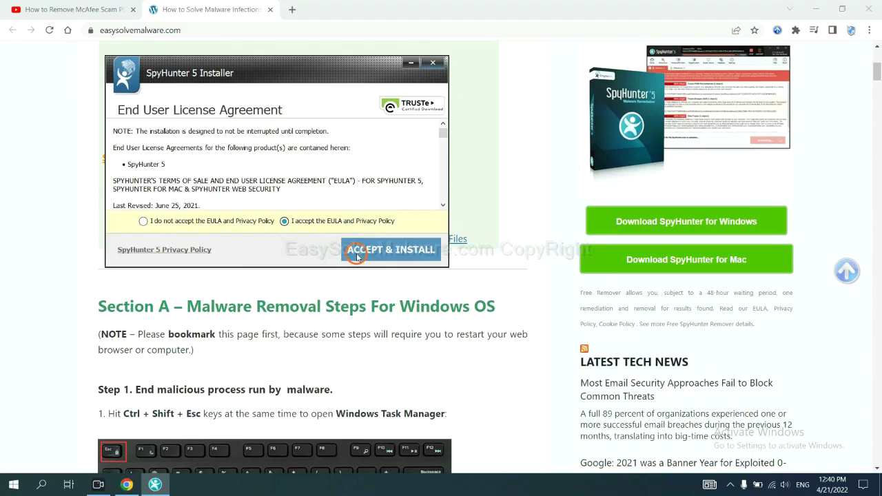
left_click(357, 255)
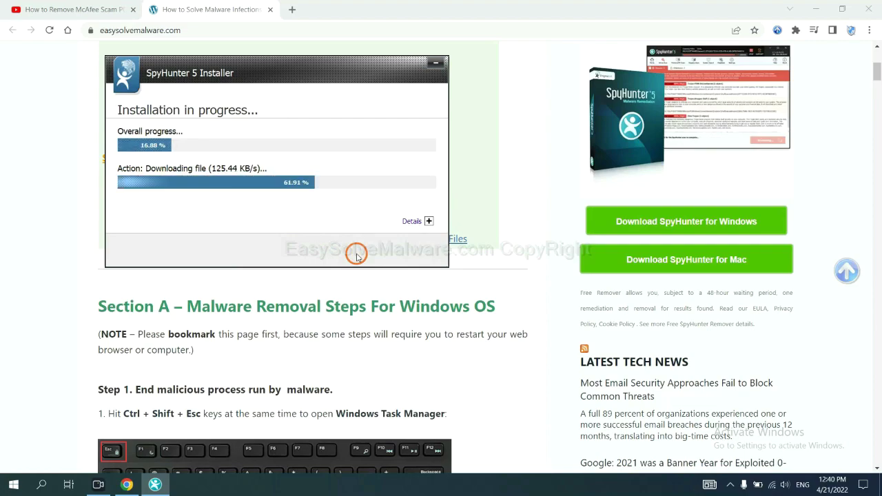
Run a SpyHunter scan and continue past the detected remove360.bat unknown object.
left_click(437, 311)
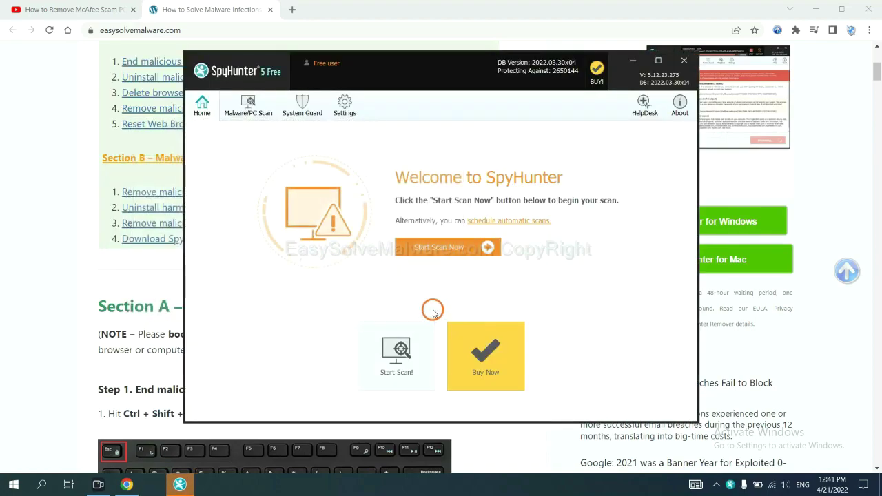
left_click(435, 253)
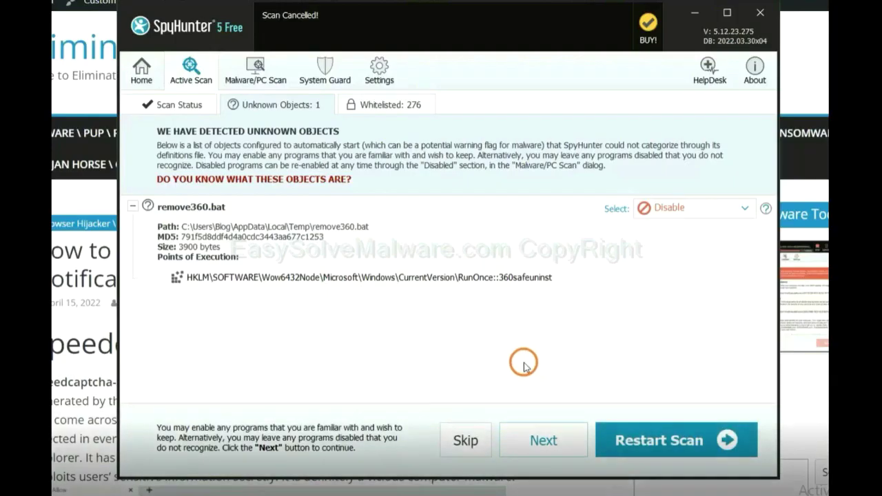
left_click(542, 441)
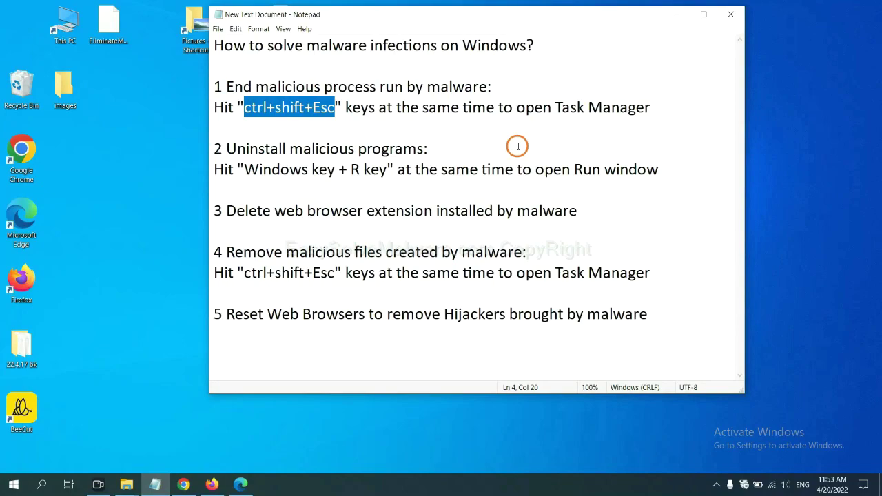
End the suspicious process in Task Manager, then close it and return to the notes.
left_click(313, 109)
left_click_drag(336, 109, 245, 109)
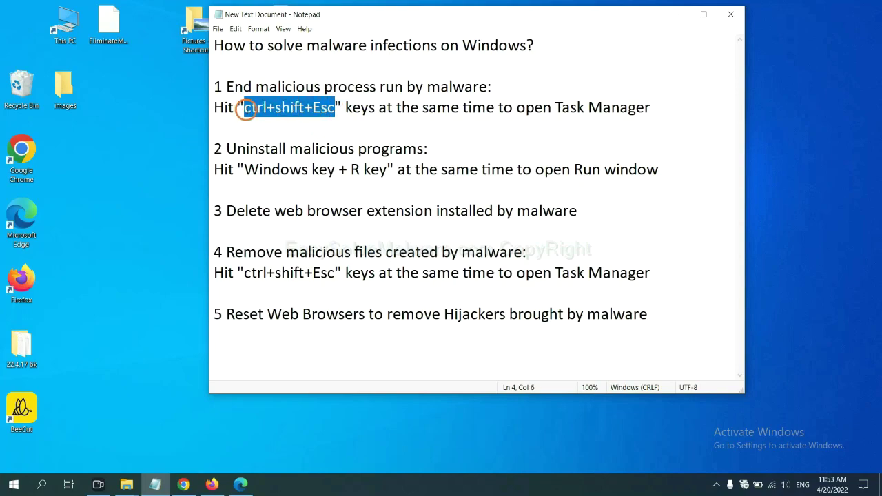
key("ctrl+shift+Escape")
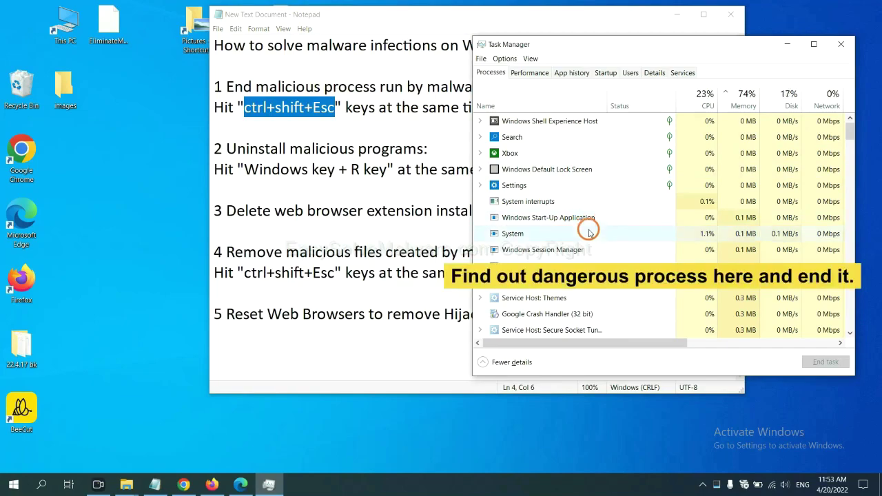
left_click(589, 233)
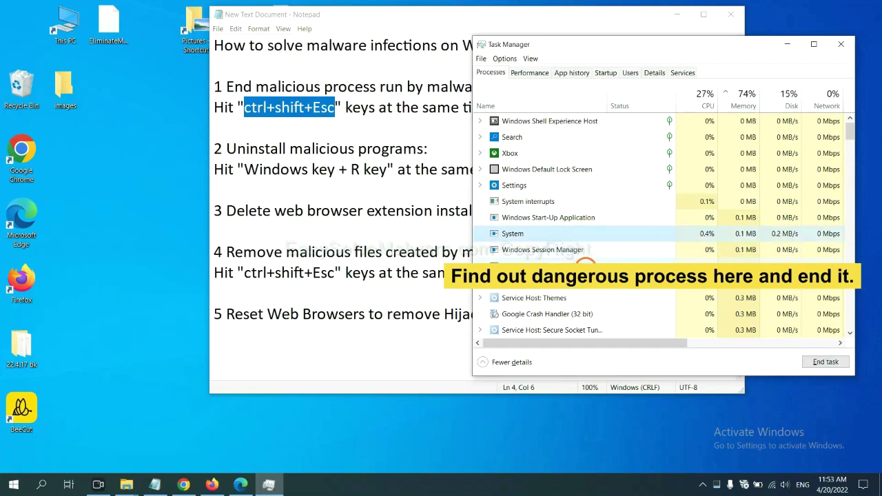
left_click(586, 265)
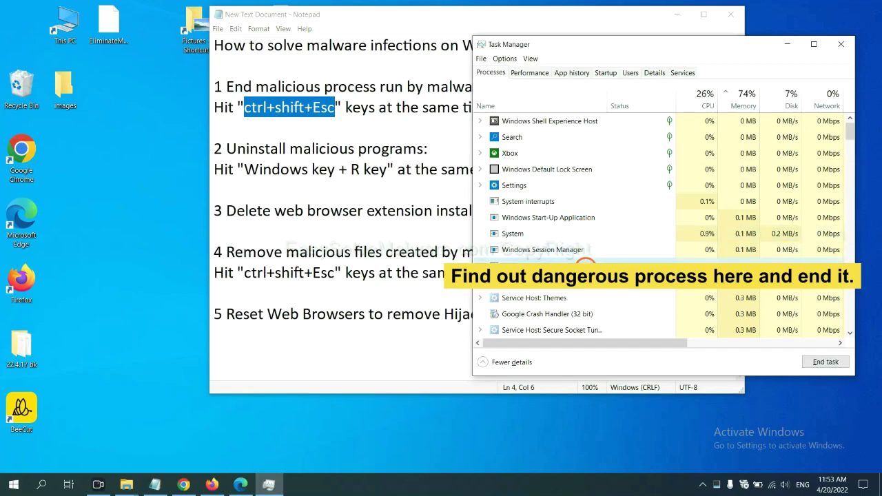
left_click(832, 362)
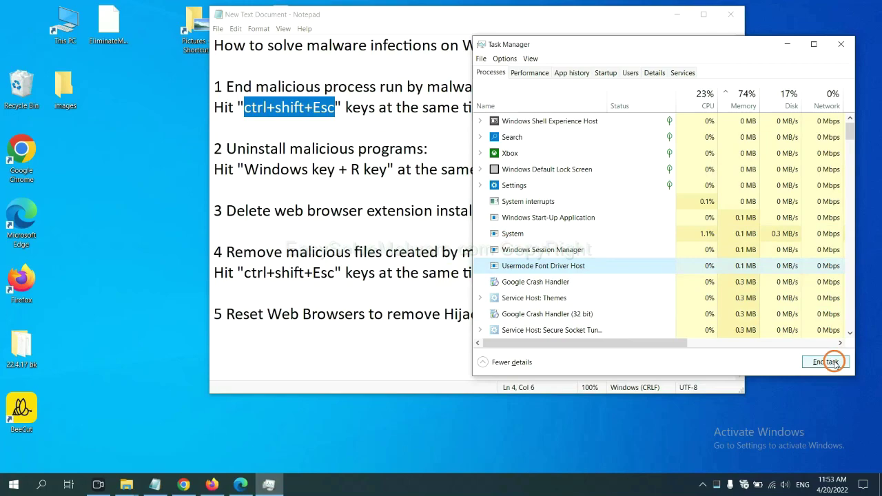
left_click(835, 46)
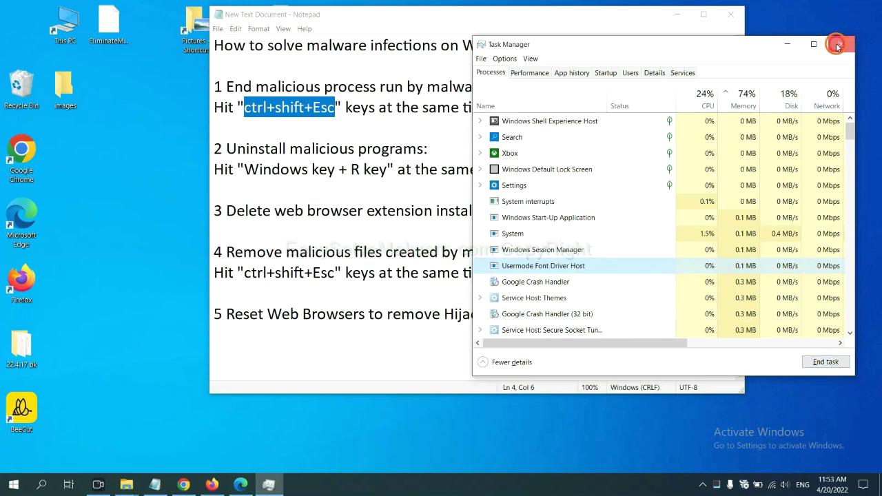
key("Down")
key("Down")
key("Down")
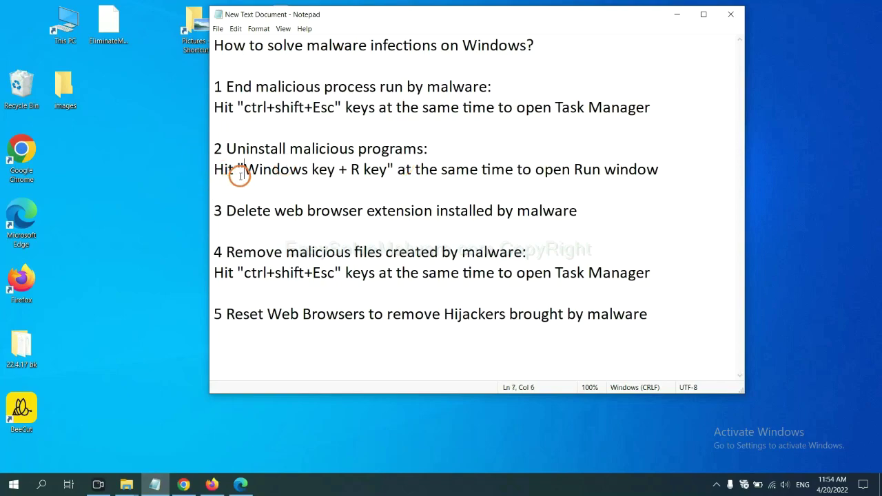
Open Control Panel by running 'control panel' from the Run dialog.
left_click_drag(245, 169, 384, 178)
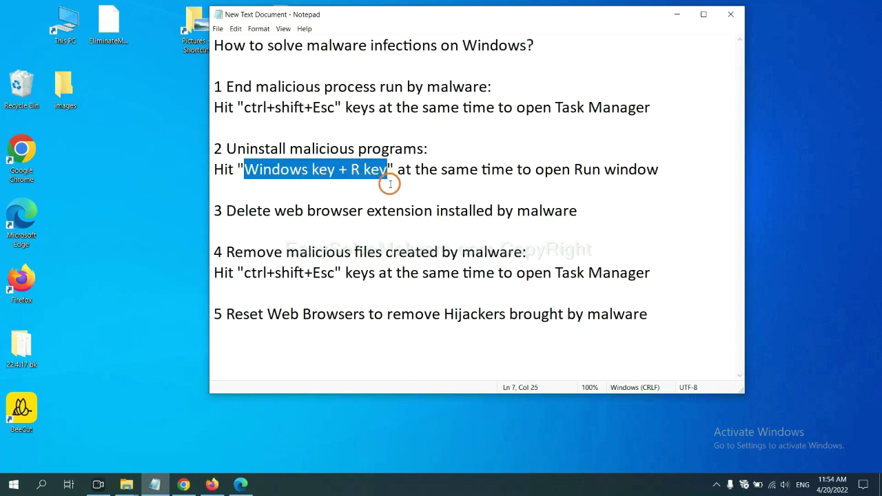
key("super+r")
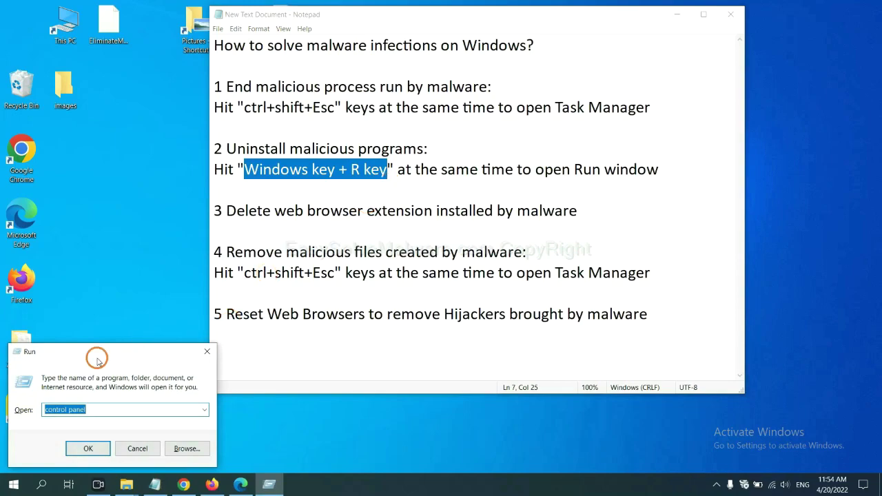
left_click_drag(99, 358, 673, 150)
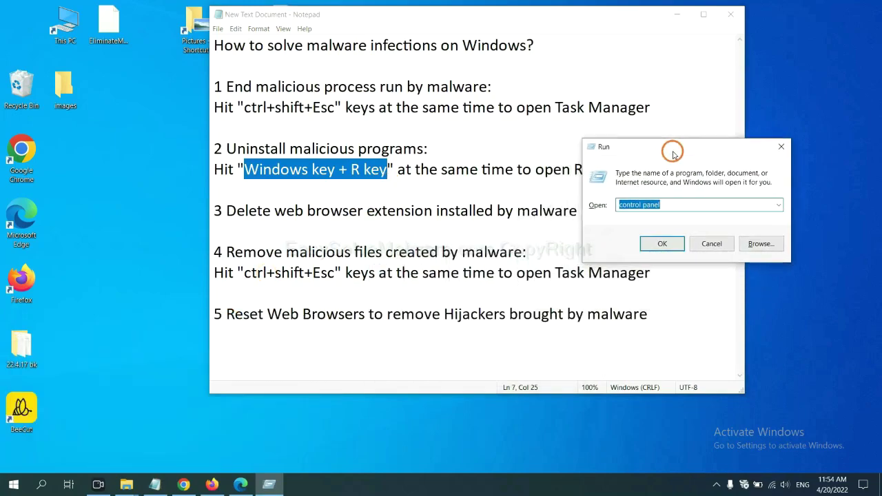
left_click(679, 204)
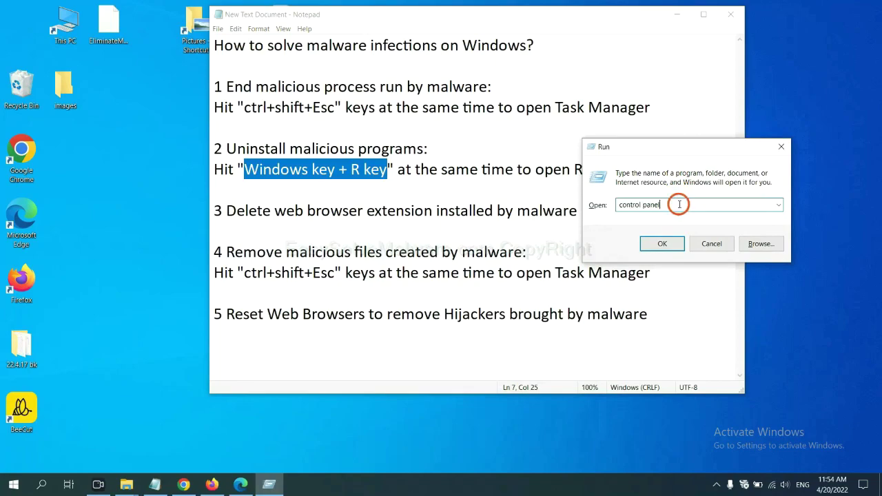
left_click_drag(660, 205, 603, 204)
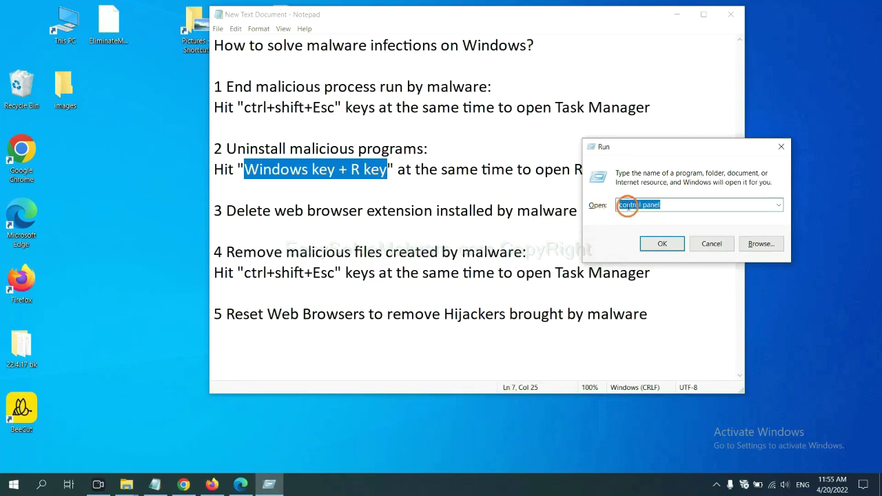
left_click(658, 245)
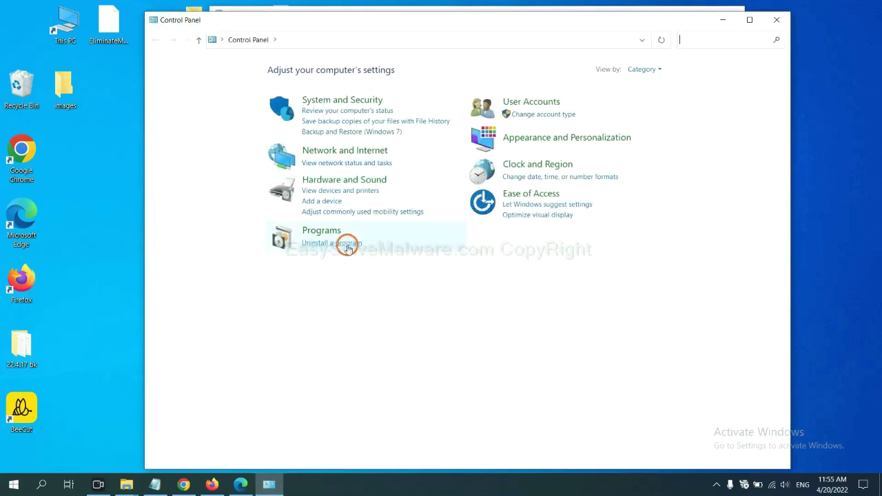
Select Xiph.Org Open Codecs in Programs and Features, then close that list.
left_click(346, 245)
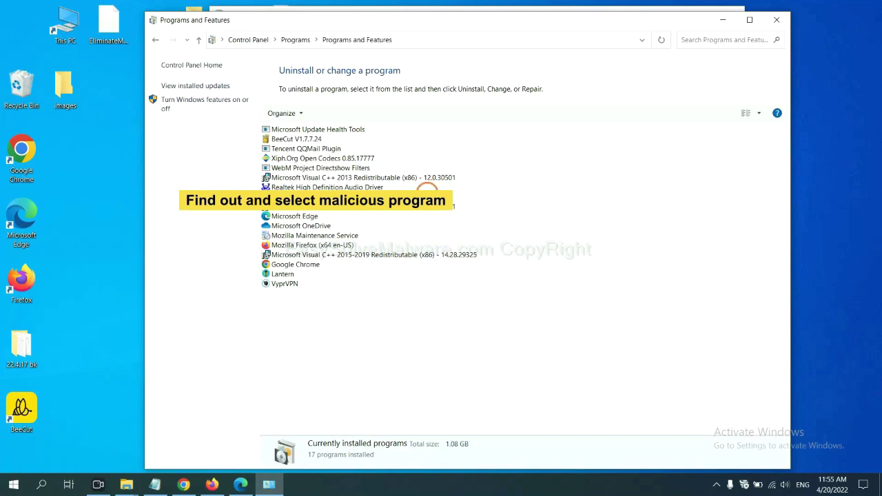
left_click(347, 158)
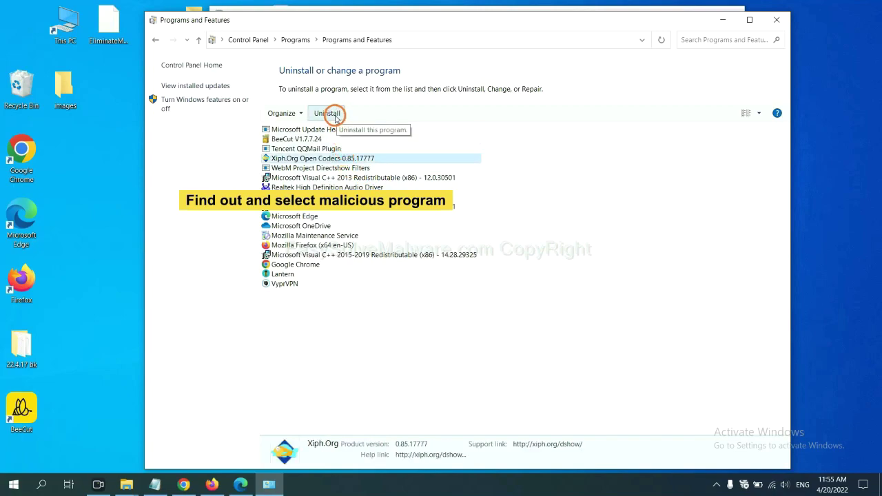
left_click(780, 22)
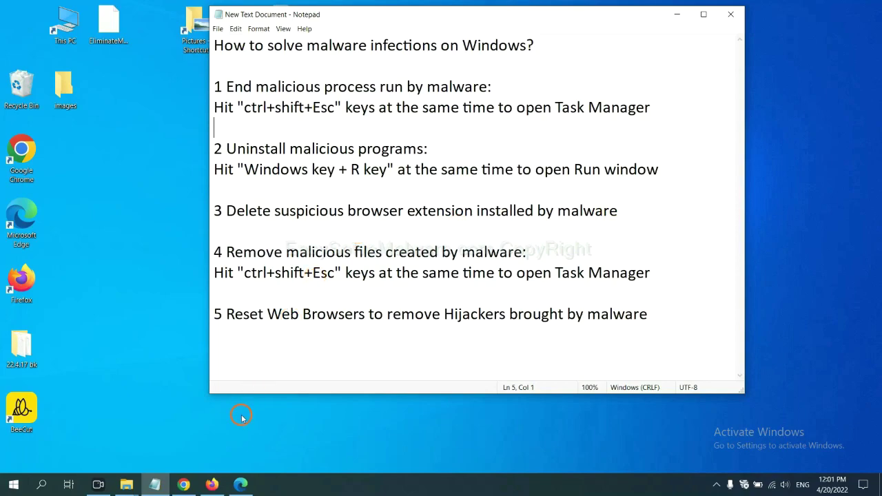
Open Chrome's Extensions page through More tools, showing the Scroll To Top extension.
left_click(184, 485)
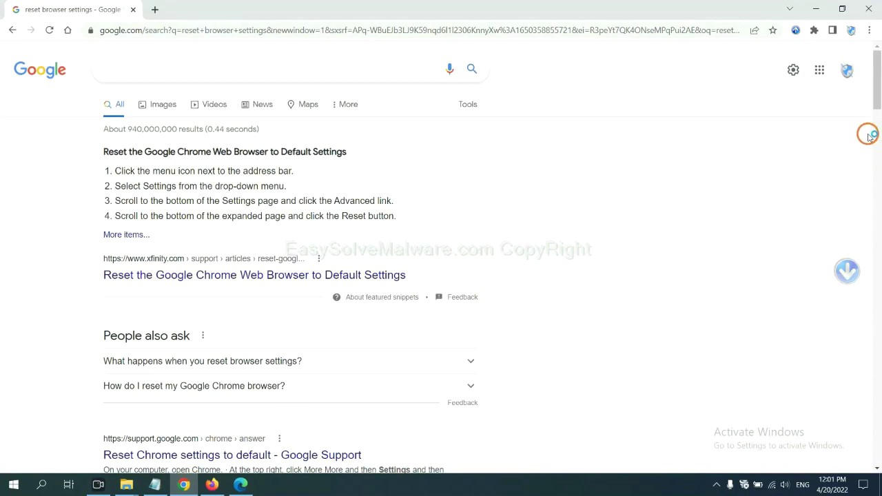
left_click(869, 31)
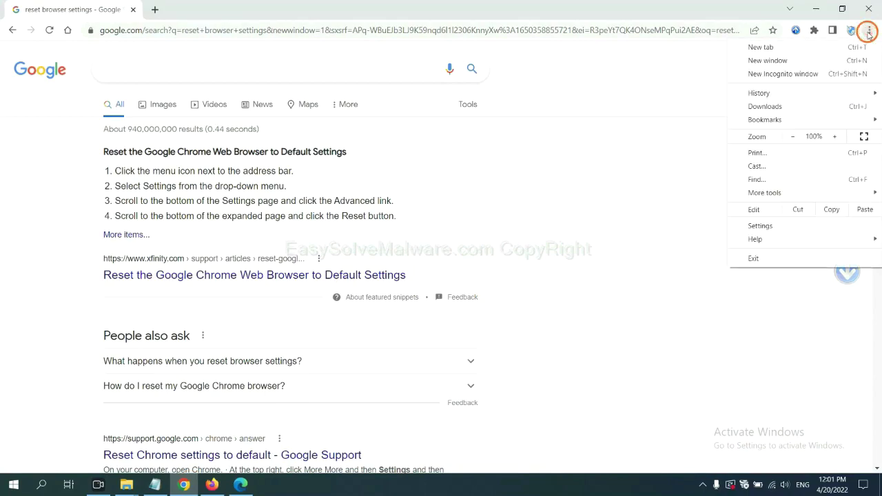
left_click(791, 193)
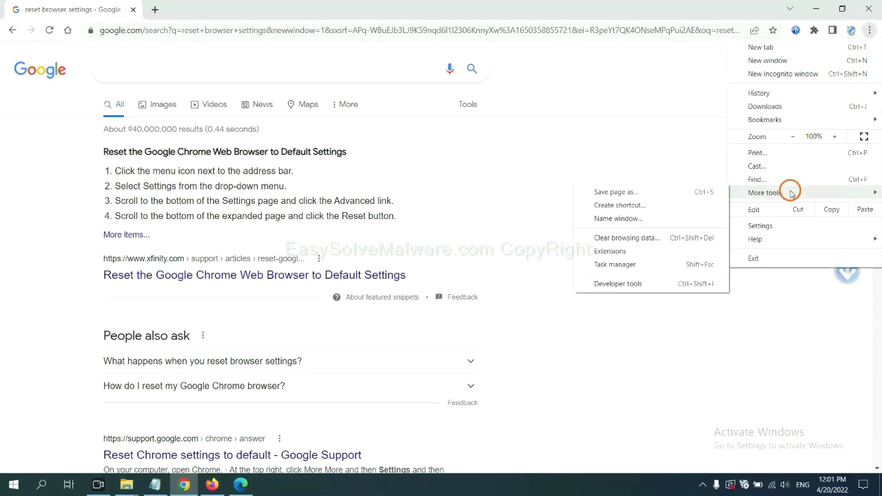
left_click(649, 249)
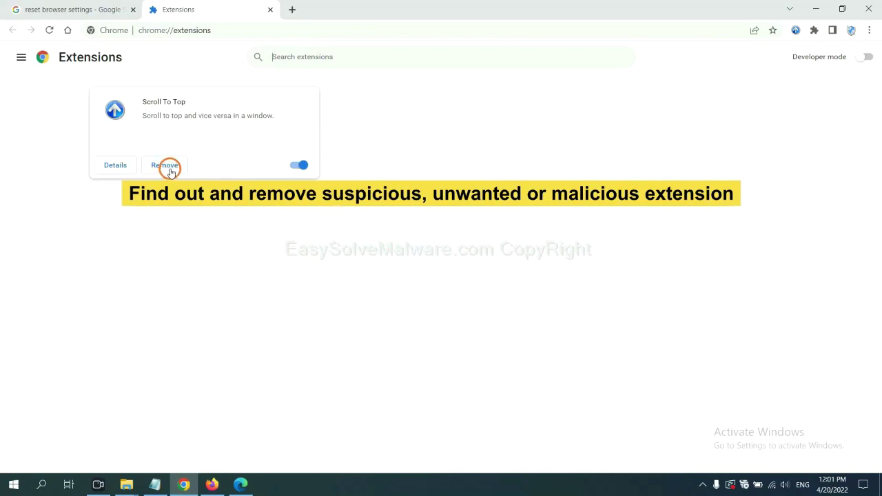
Open Firefox's Add-ons Manager and show the options menu for GIPHY for Firefox.
left_click(212, 484)
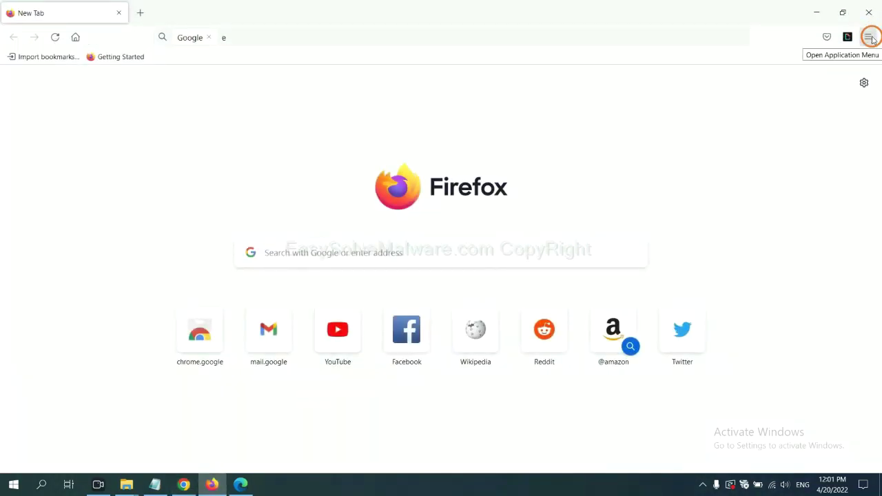
left_click(870, 38)
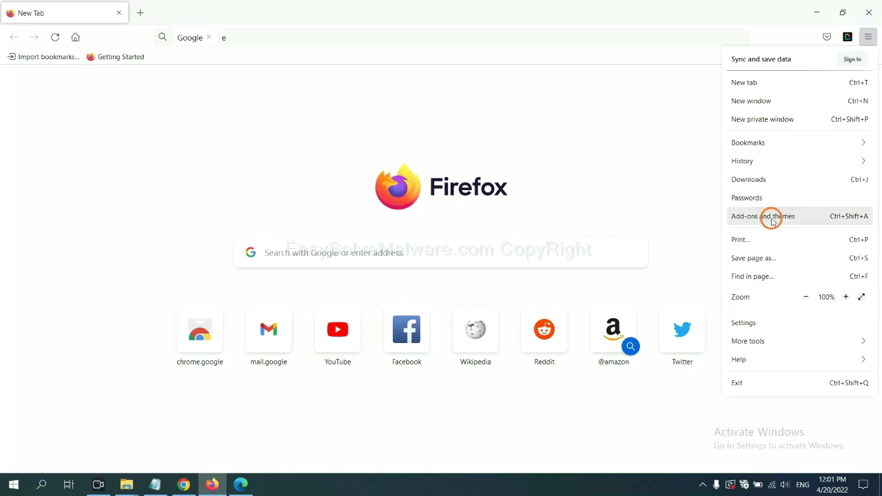
left_click(771, 219)
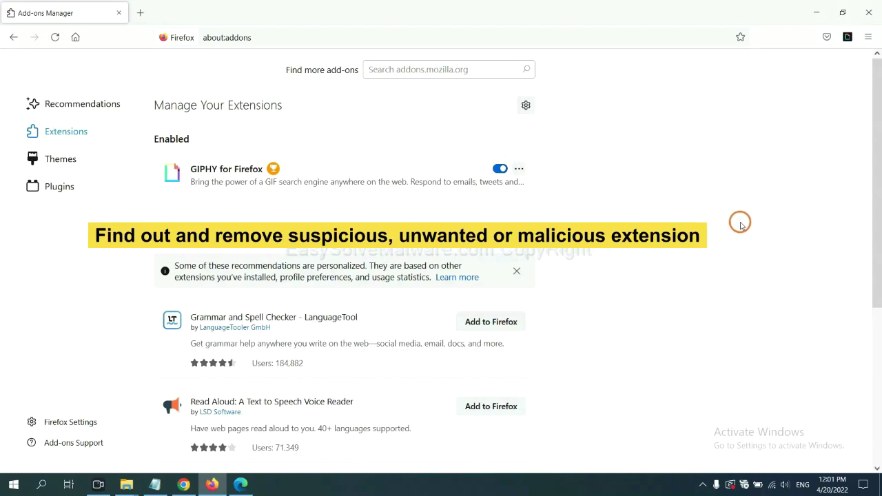
left_click(519, 169)
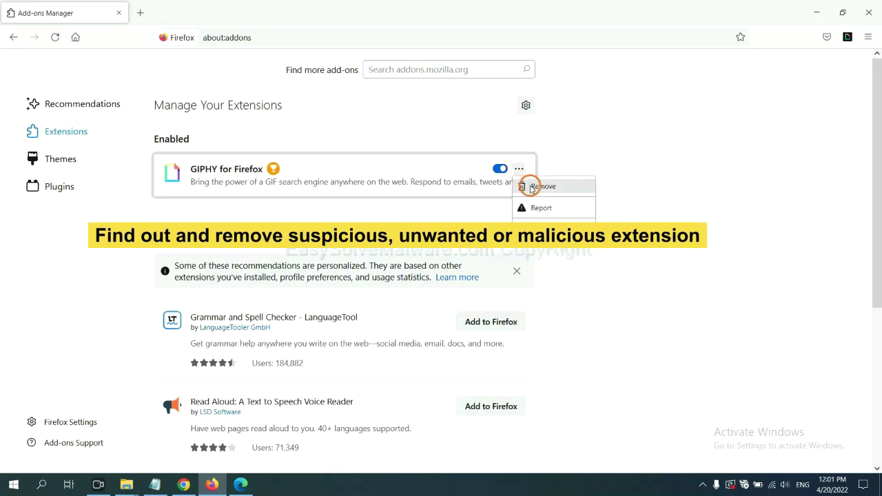
Remove the ArcVpn Free Fast VPN Proxy extension from Edge, then show the desktop.
left_click(240, 486)
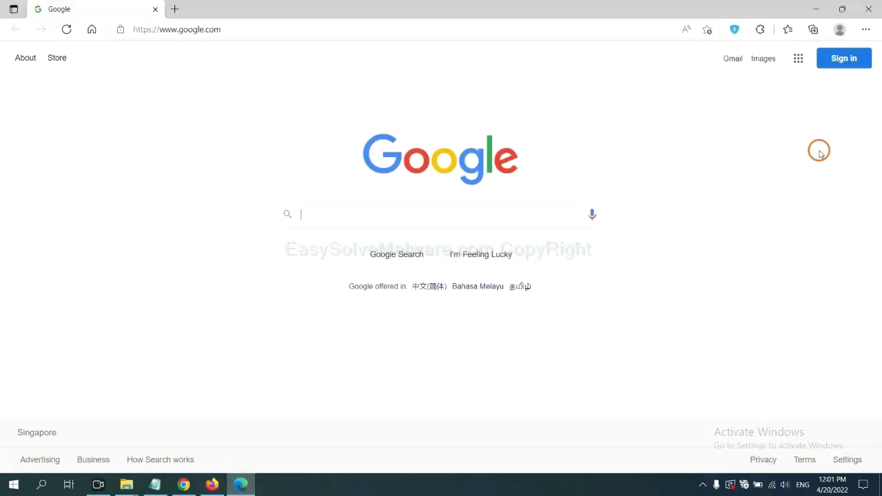
left_click(865, 30)
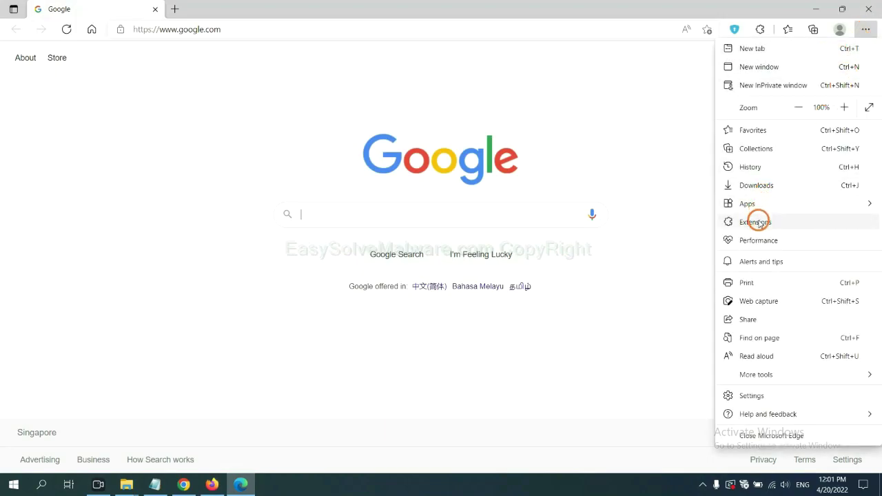
right_click(760, 223)
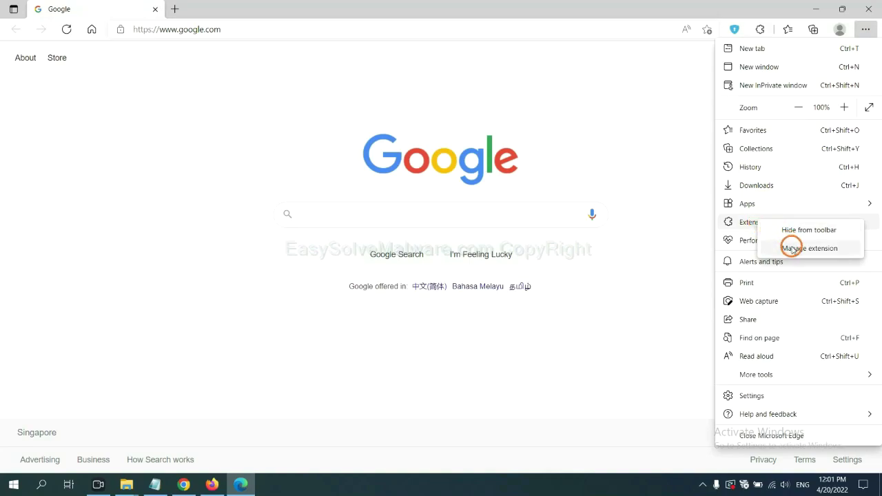
left_click(793, 248)
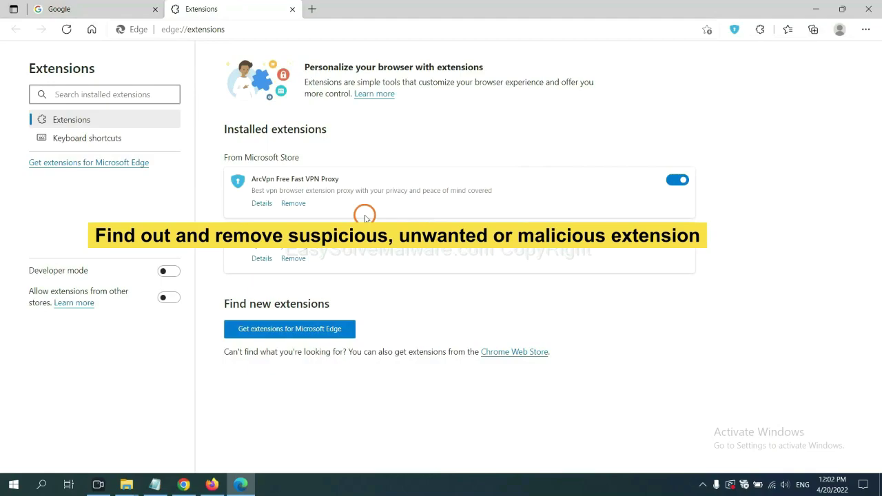
left_click(301, 207)
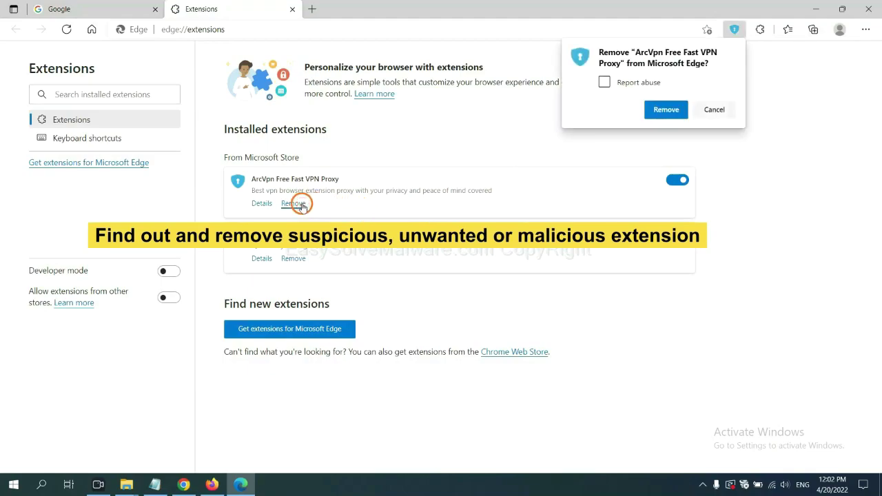
left_click(656, 111)
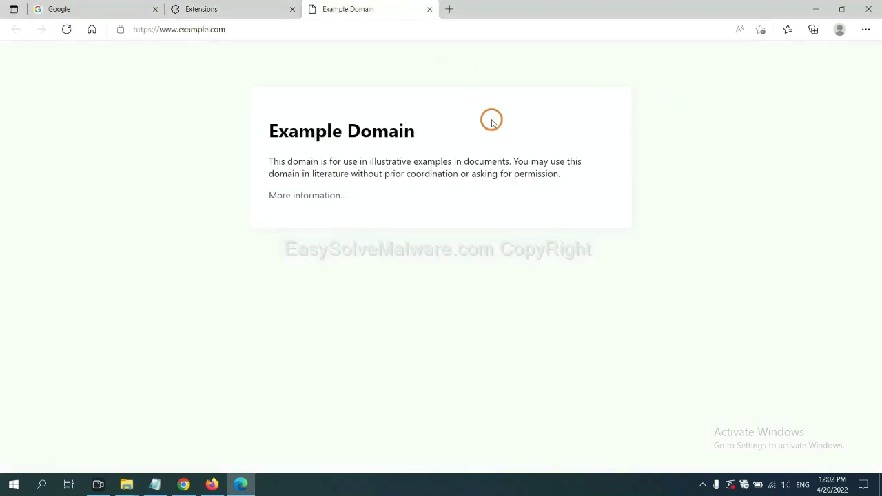
left_click(879, 489)
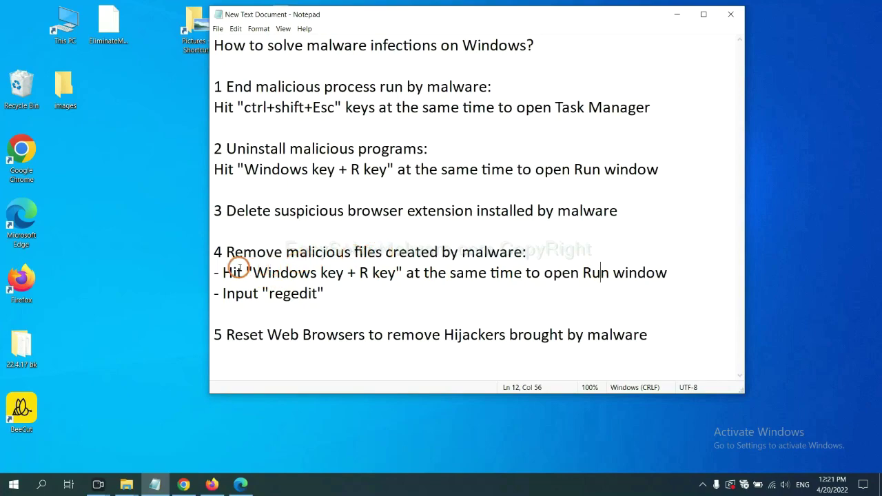
Open Registry Editor by running 'regedit' from the Run dialog.
left_click_drag(224, 273, 501, 286)
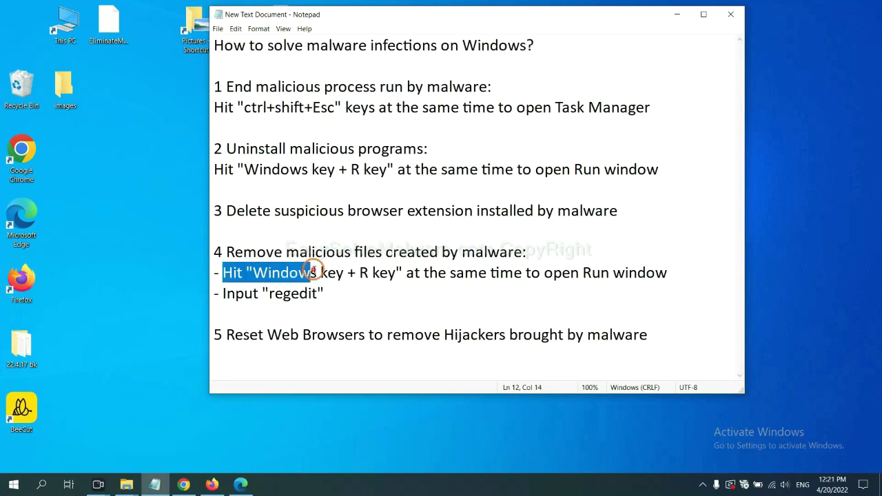
left_click(510, 276)
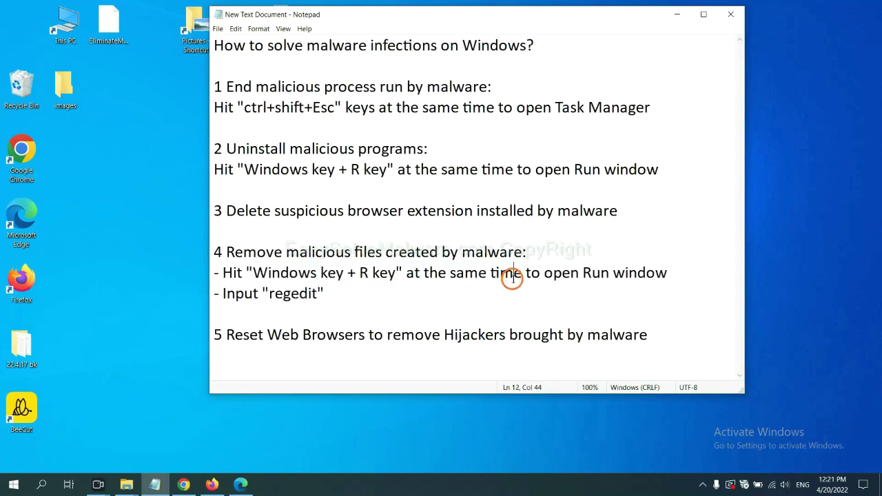
key("super+r")
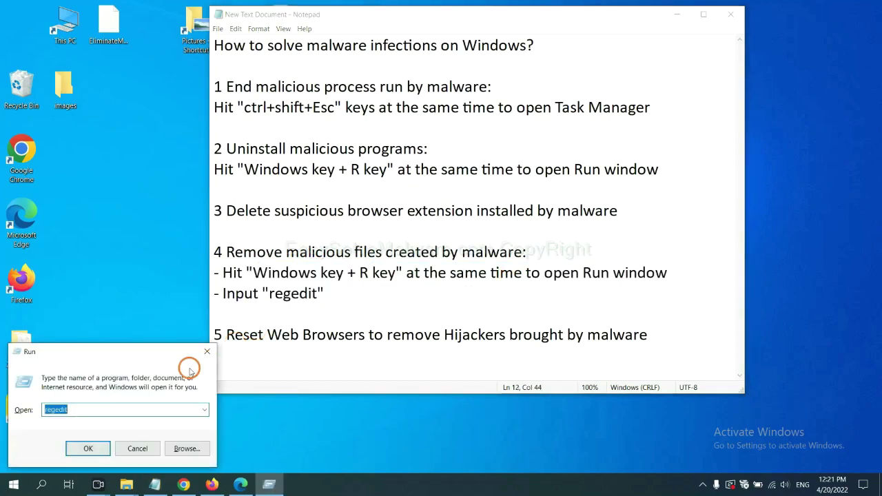
left_click_drag(173, 350, 710, 180)
left_click(648, 239)
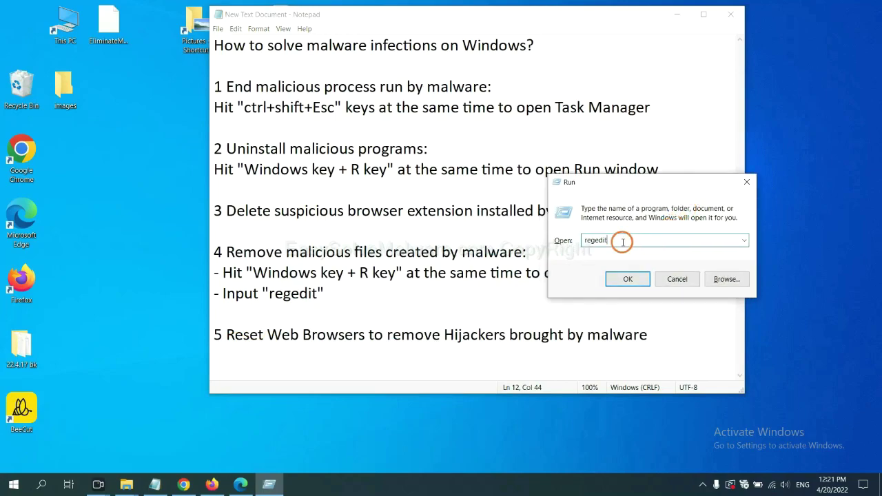
left_click(628, 280)
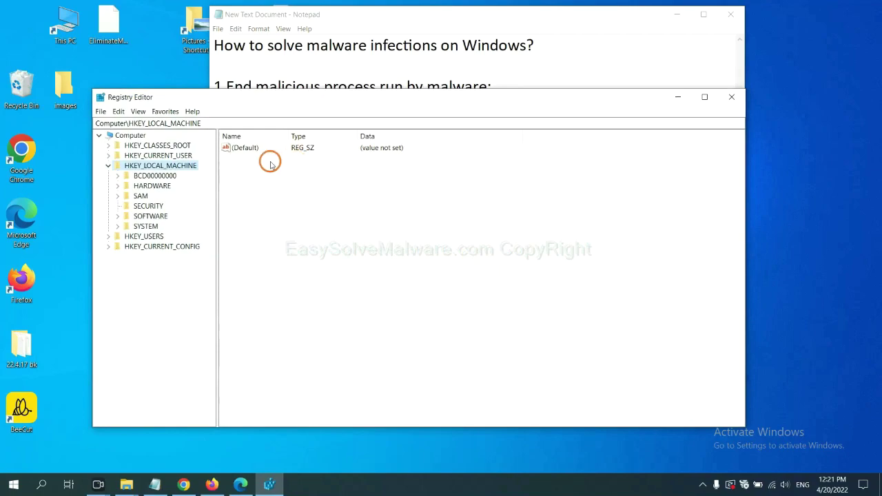
Open Registry Editor's Find dialog and enter 'beecut' as the search term.
left_click(120, 112)
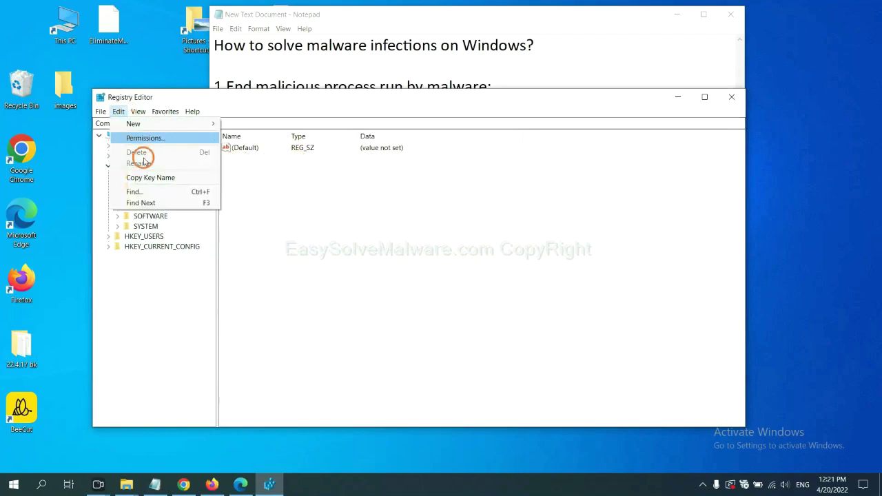
left_click(155, 193)
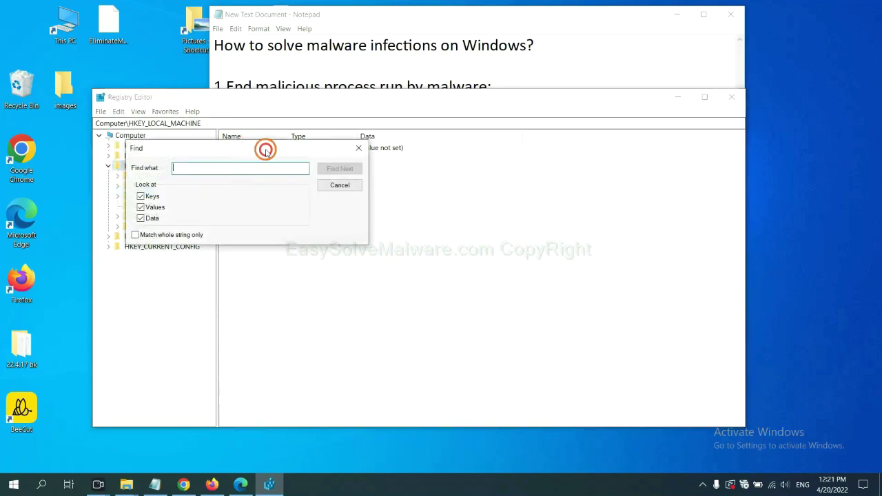
left_click_drag(266, 150, 352, 171)
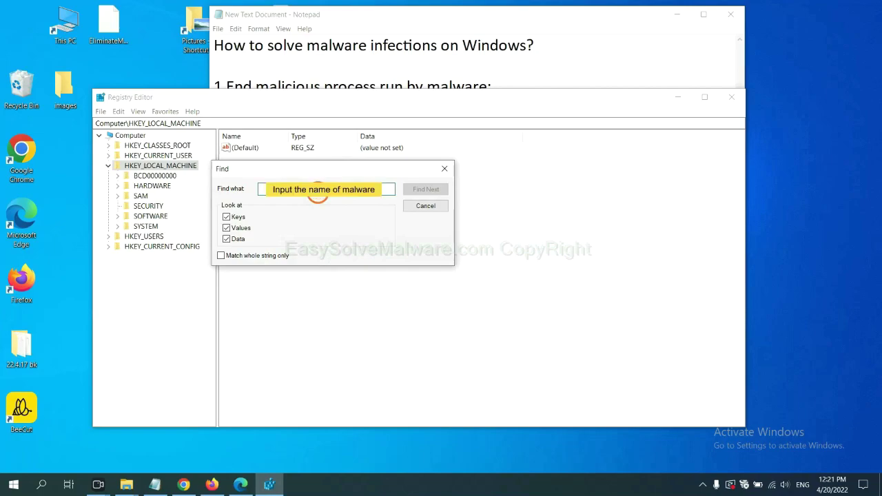
type("beecut")
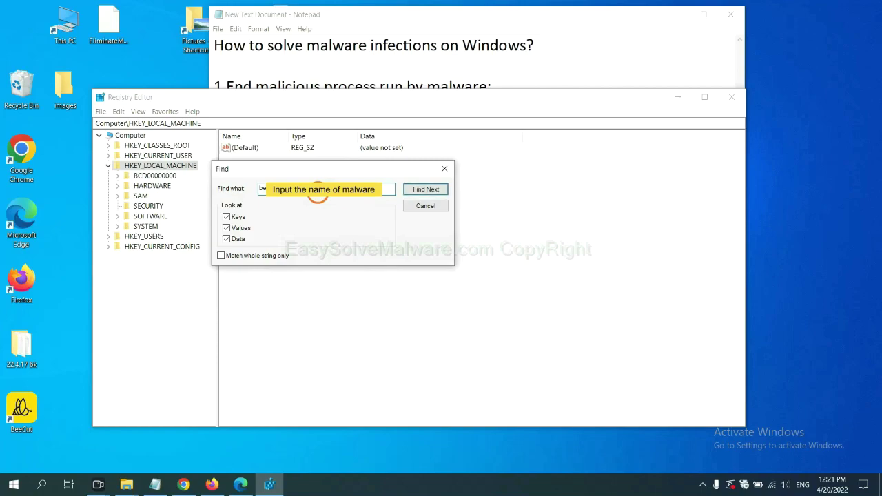
Search for beecut and bring up the context menu of the FEATURE_BROWSER_EMULATION key.
left_click(425, 189)
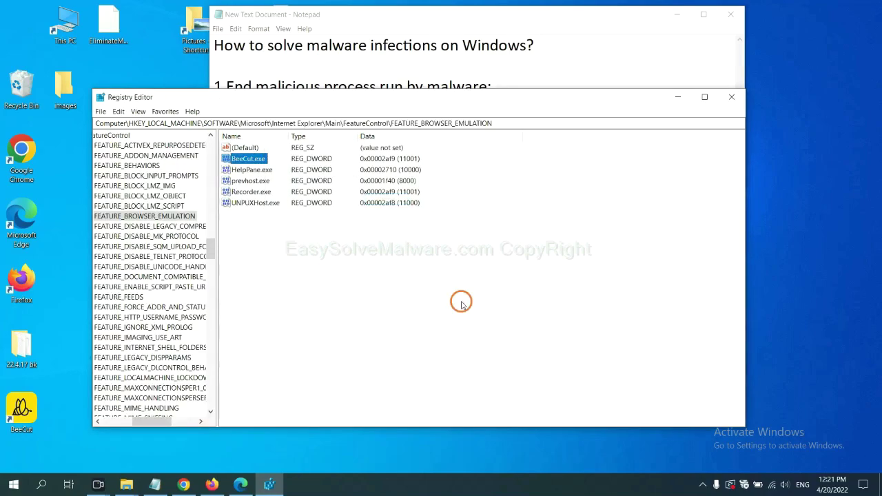
left_click_drag(148, 422, 141, 419)
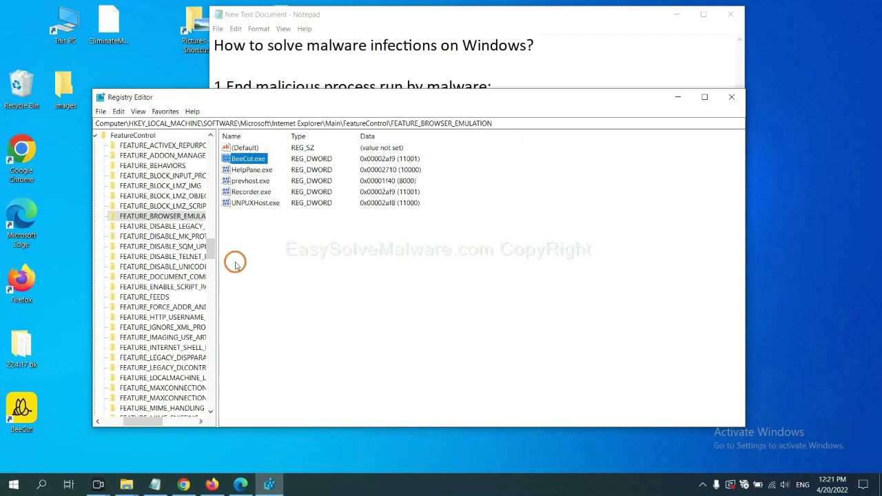
right_click(179, 217)
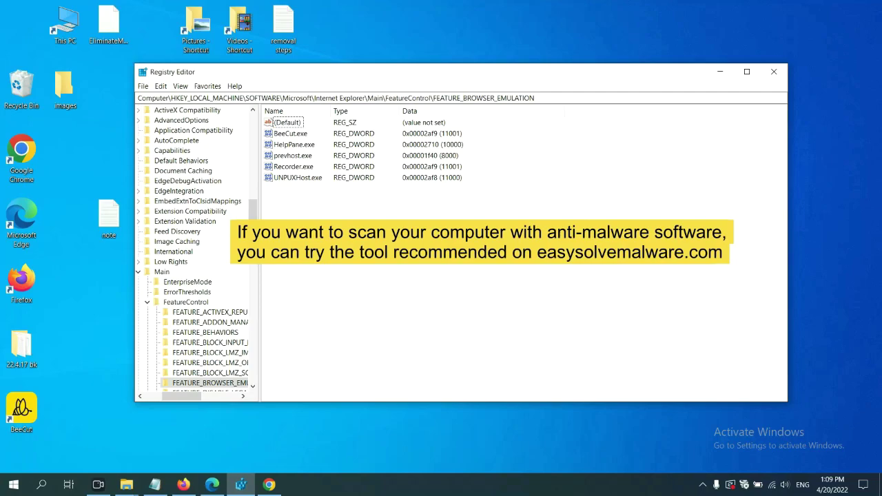
Review the easysolvemalware.com removal guide's step list in Chrome.
left_click(274, 486)
scroll(635, 306, "down", 1)
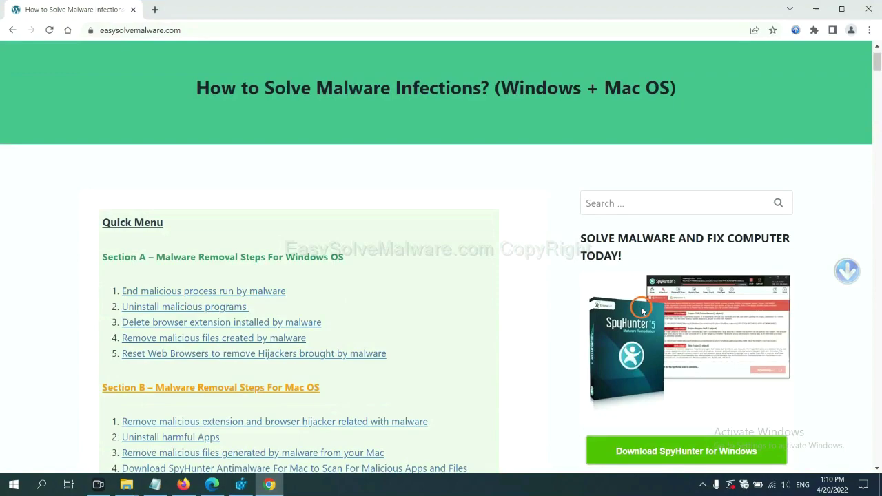
scroll(636, 319, "up", 1)
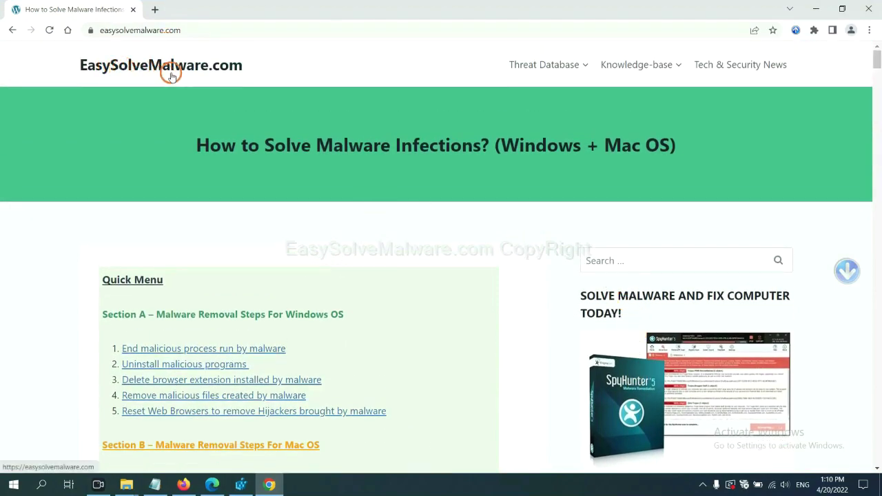
scroll(727, 331, "down", 3)
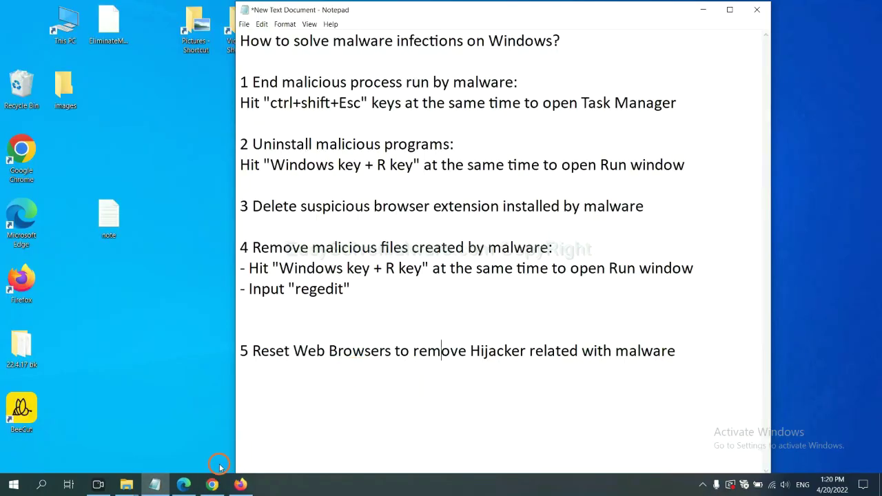
Filter Chrome settings by 'reset' and choose Restore settings to their original defaults.
left_click(212, 485)
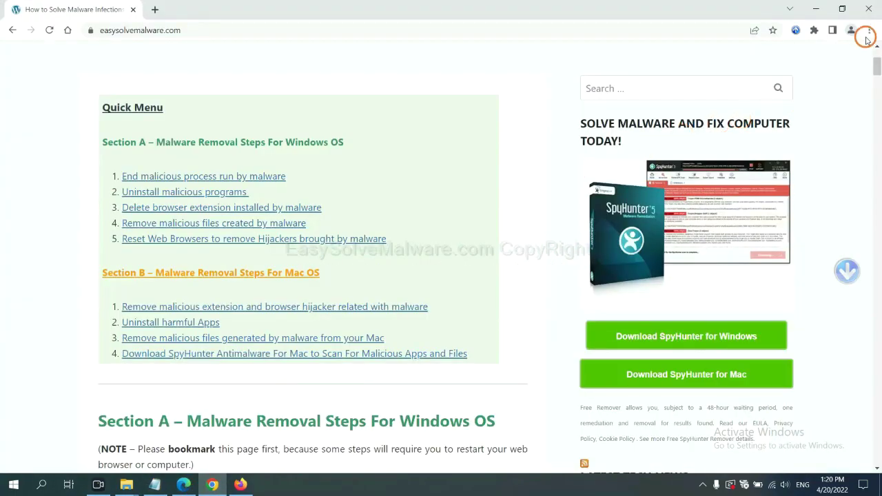
left_click(871, 32)
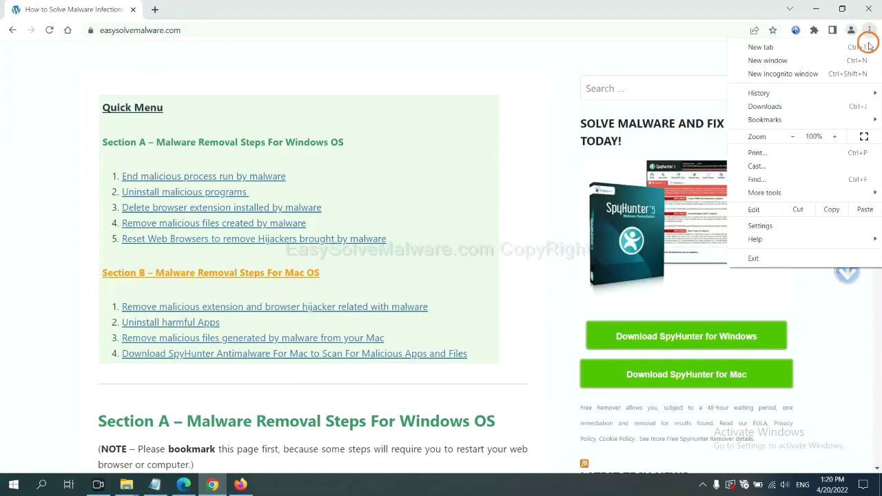
left_click(761, 226)
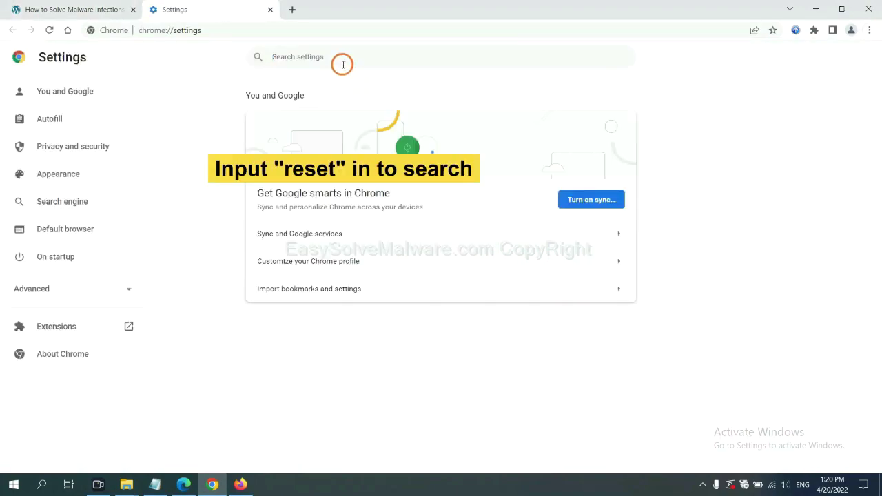
type("reset")
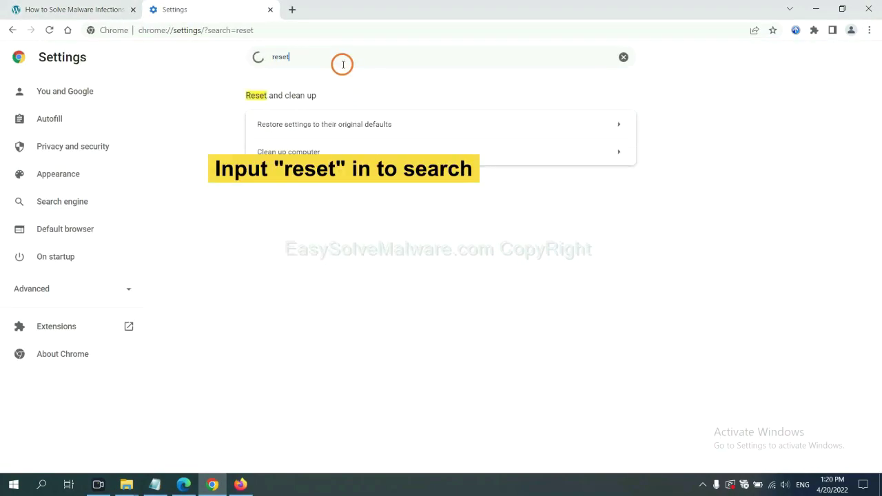
left_click(375, 124)
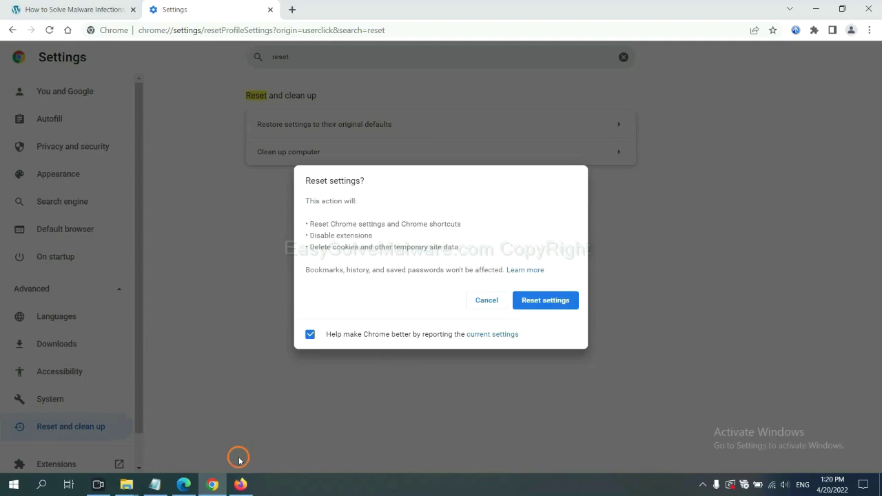
Choose Refresh Firefox from the Help > More troubleshooting information page.
left_click(241, 484)
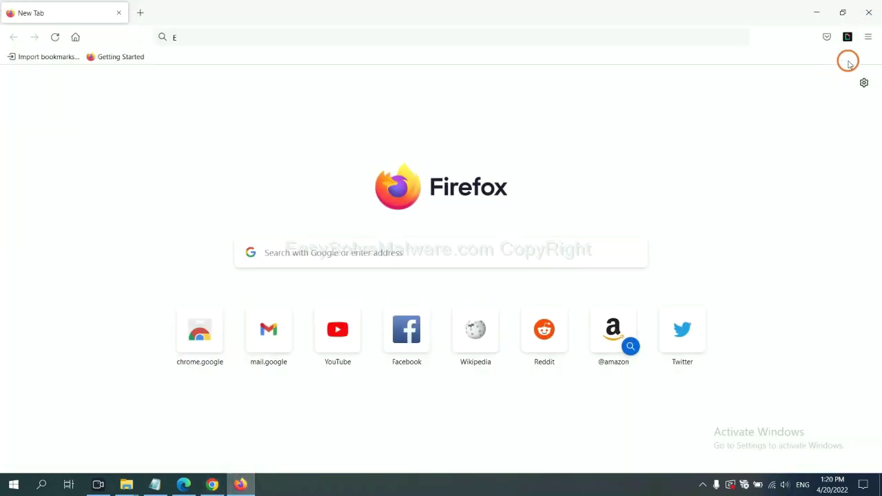
left_click(868, 40)
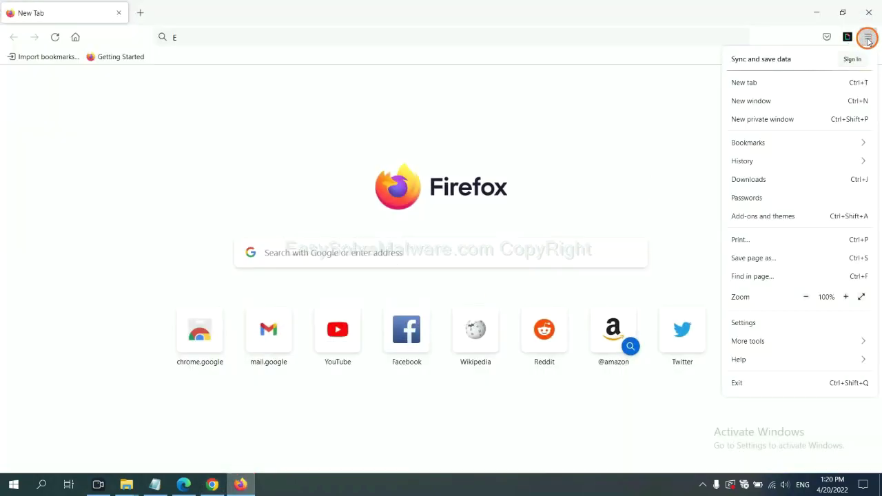
left_click(759, 359)
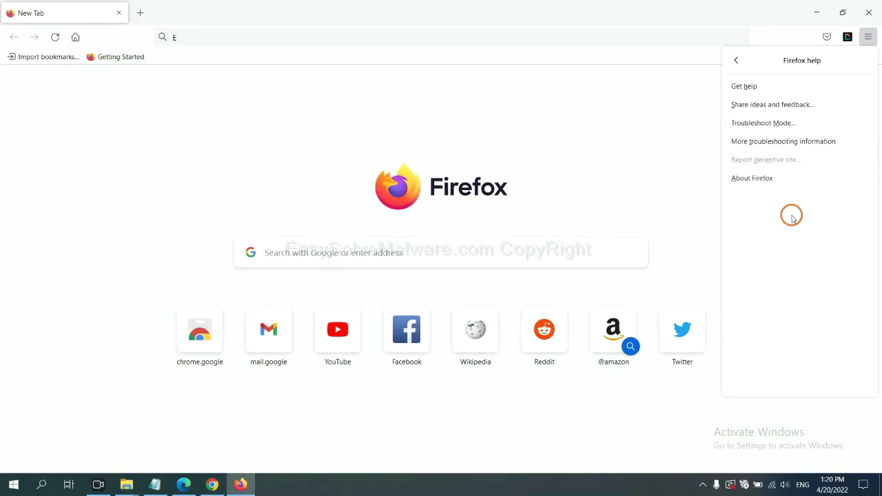
left_click(774, 142)
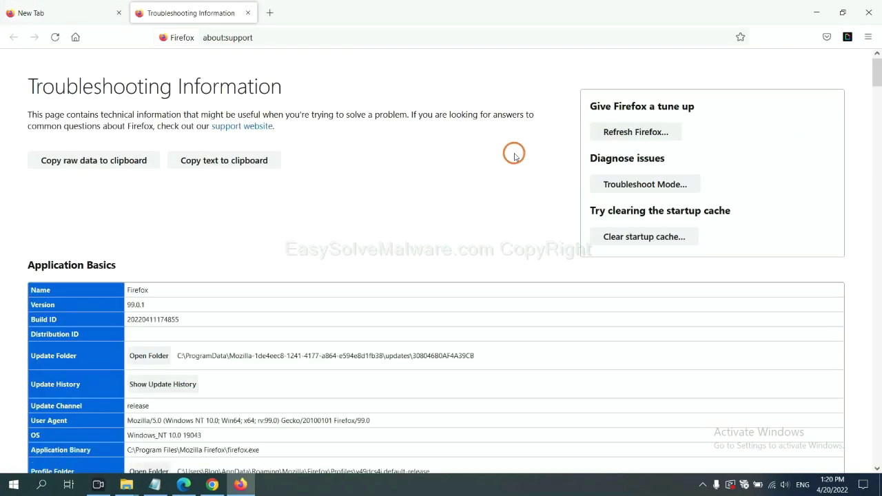
left_click(619, 134)
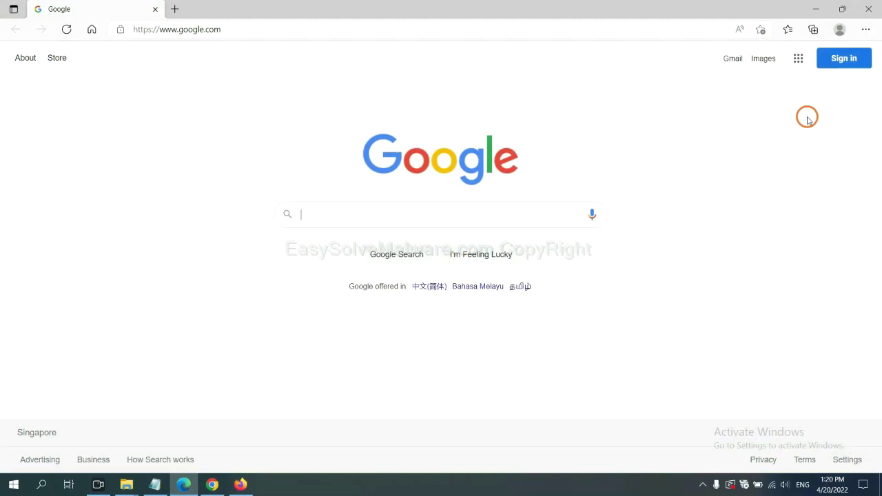
Search Edge settings for 'reset' and choose Restore settings to their default values.
left_click(865, 29)
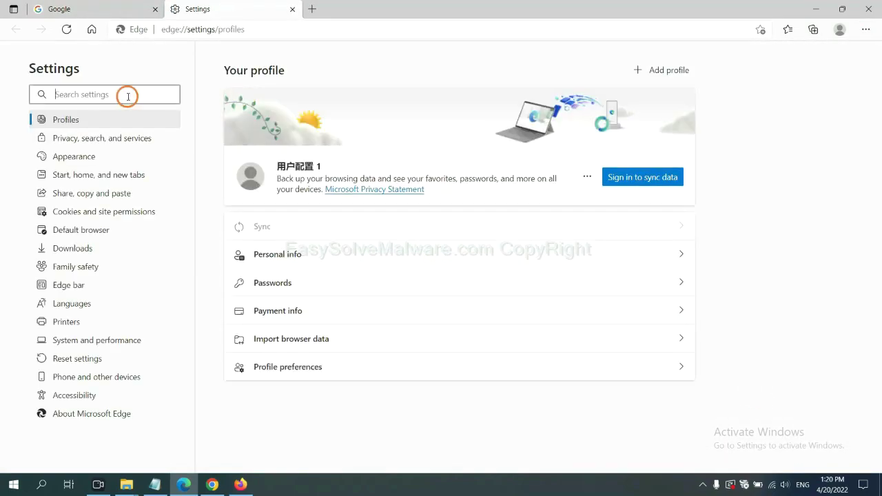
type("re")
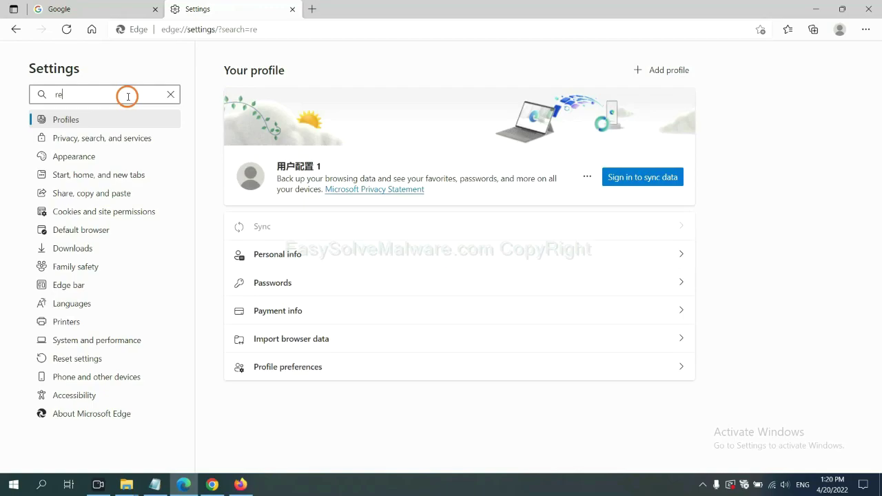
type("set")
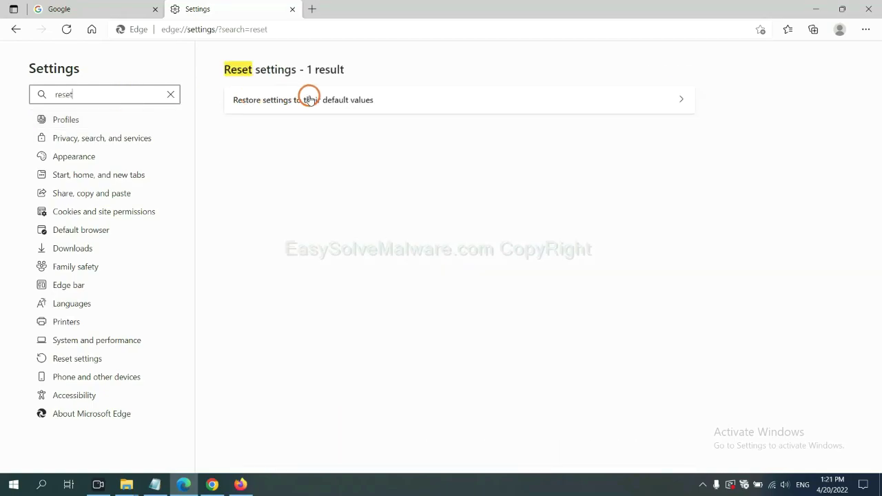
left_click(308, 99)
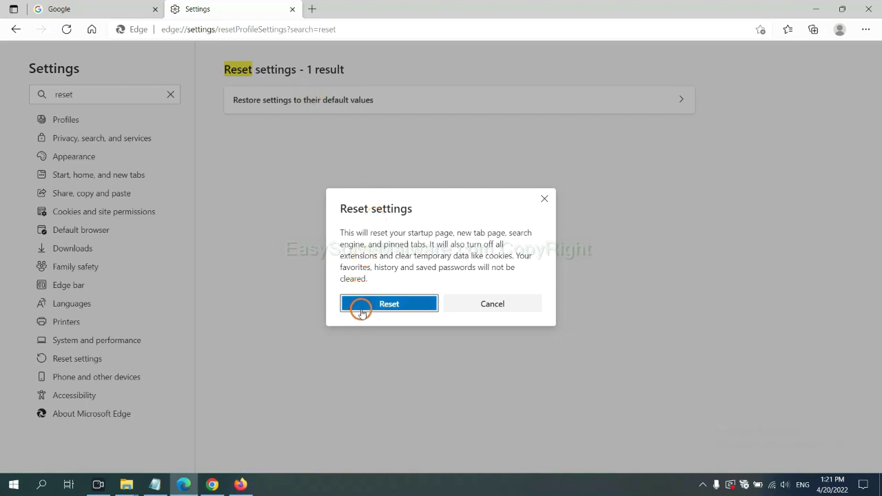